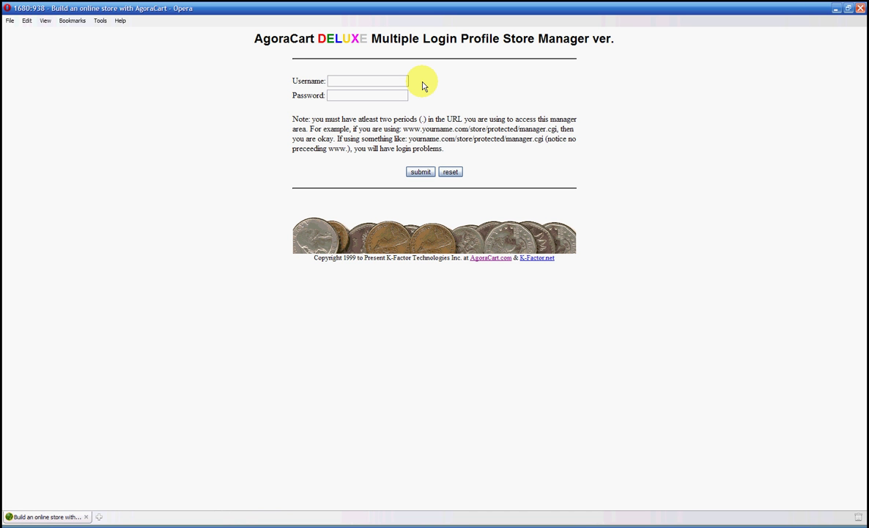
Step: Enter the store manager username and password, submit the login, then return to the Username field
click(368, 82)
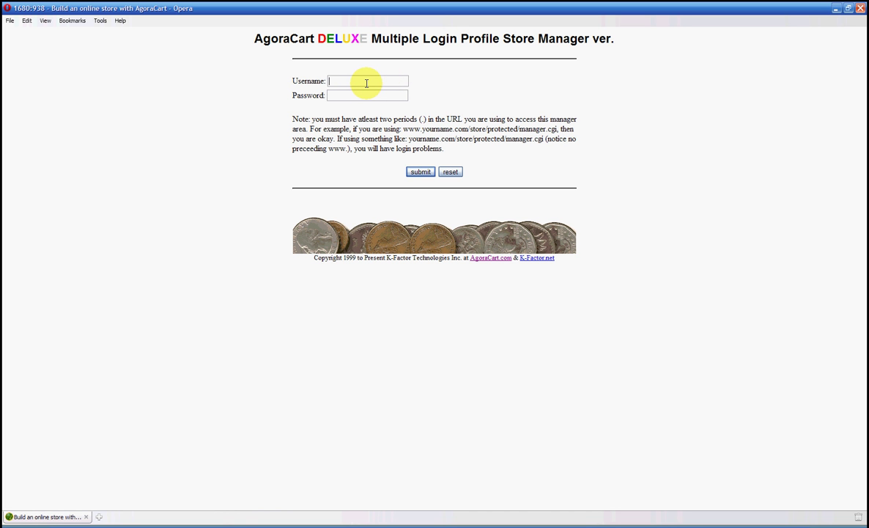
text(manager)
key(Tab)
text(admin)
key(Return)
click(356, 81)
text(manager)
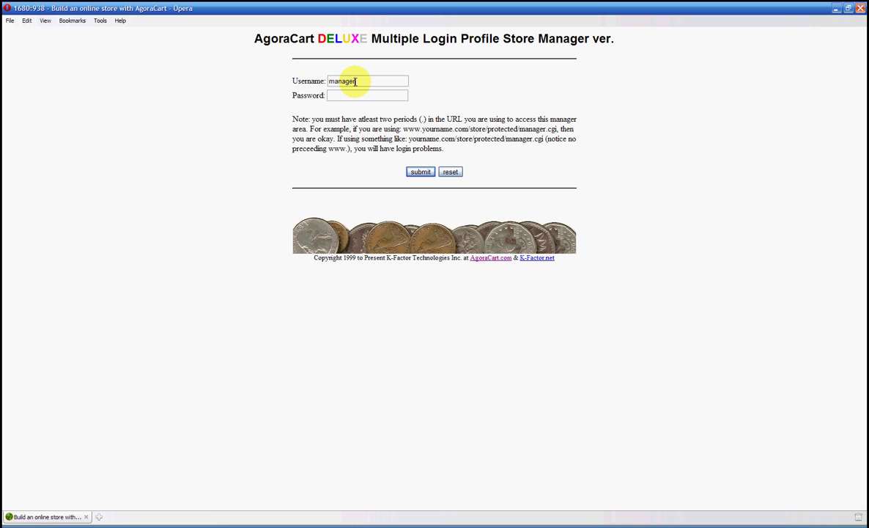
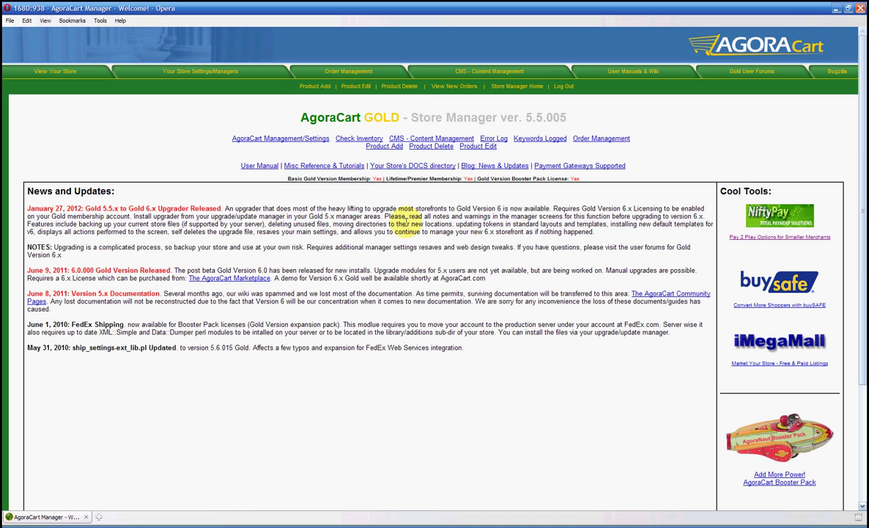
Step: Open AgoraCart Management/Settings to show the System Settings modules list
click(299, 140)
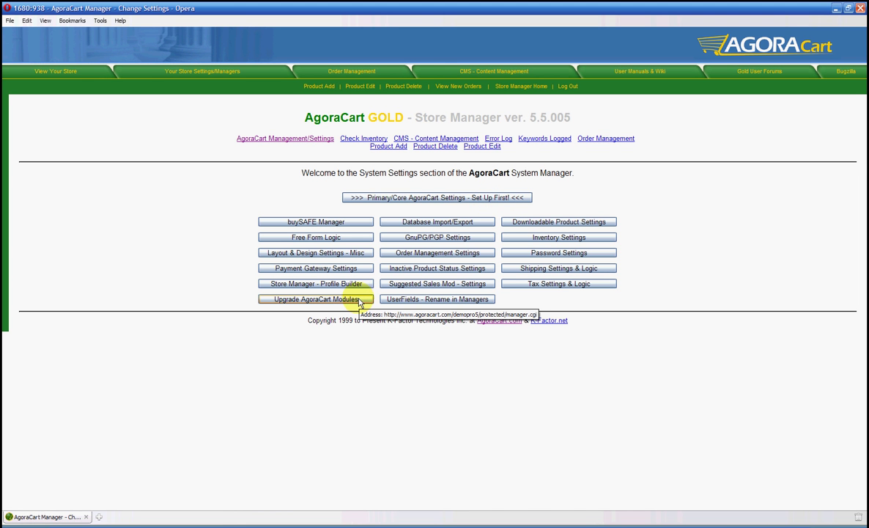
Step: In Upgrade AgoraCart Modules, update upgrade_manager-ext_lib.pl to version 5.6.013 Gold
click(357, 301)
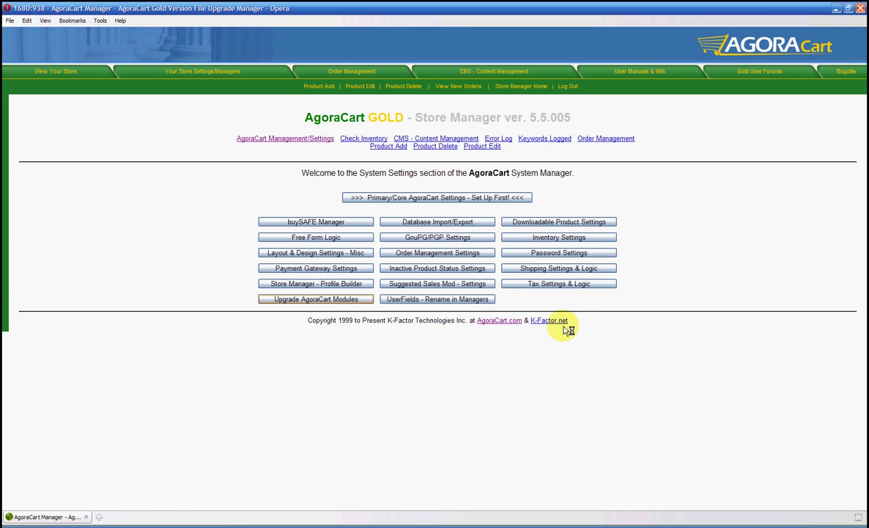
scroll(532, 329, down, 2)
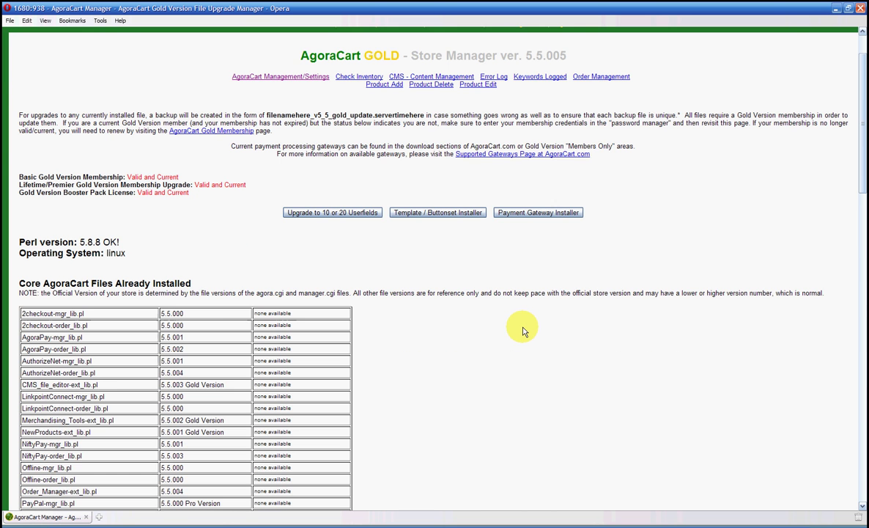
scroll(523, 331, down, 4)
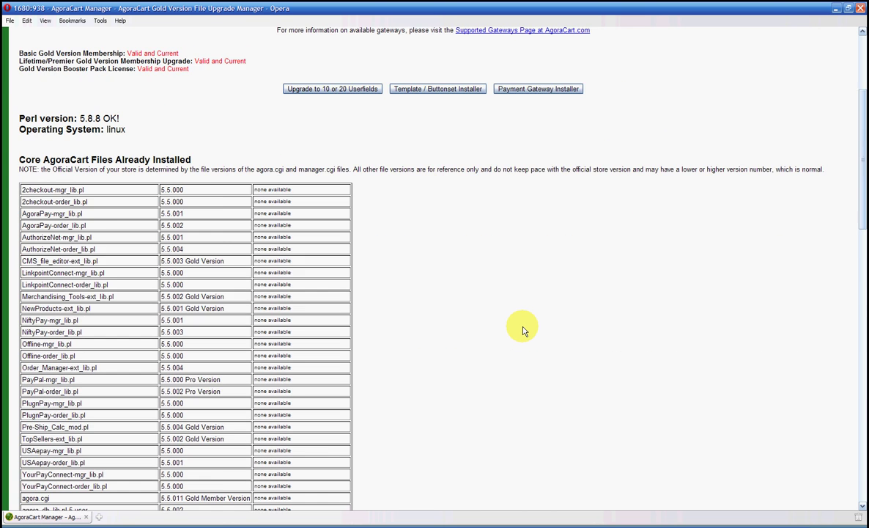
scroll(523, 331, down, 14)
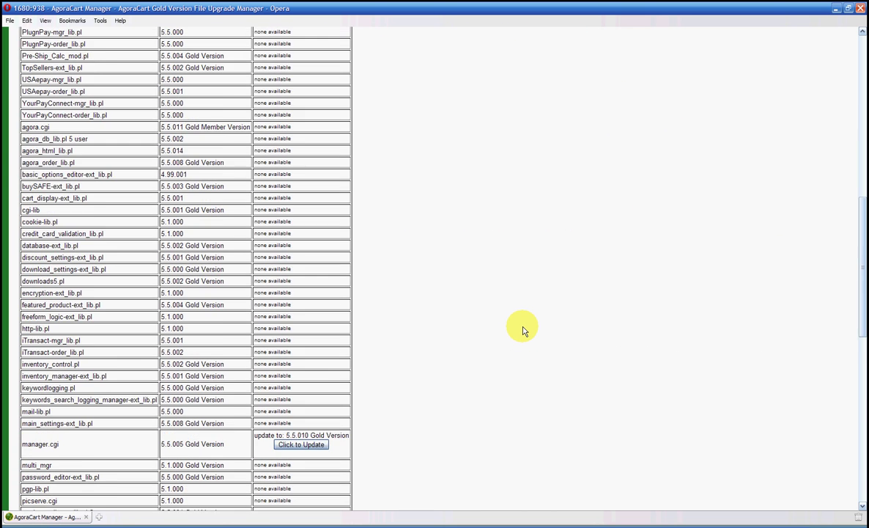
scroll(523, 330, down, 4)
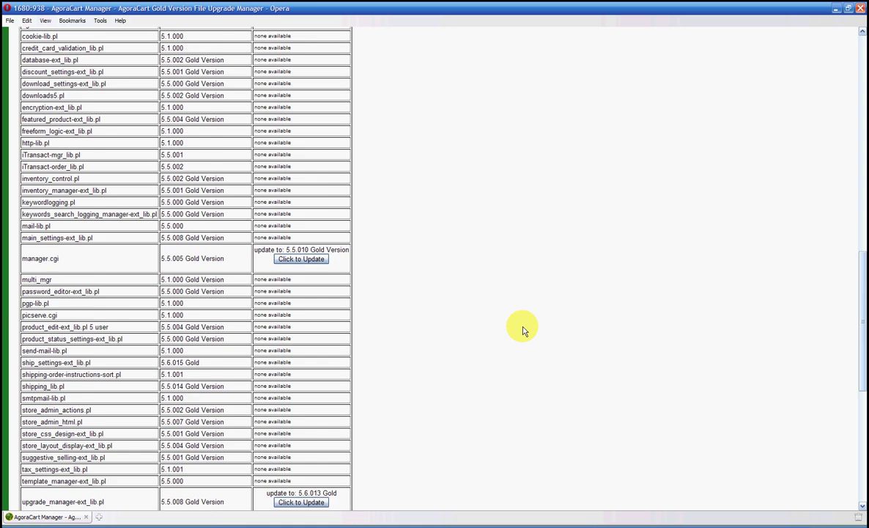
scroll(523, 330, down, 2)
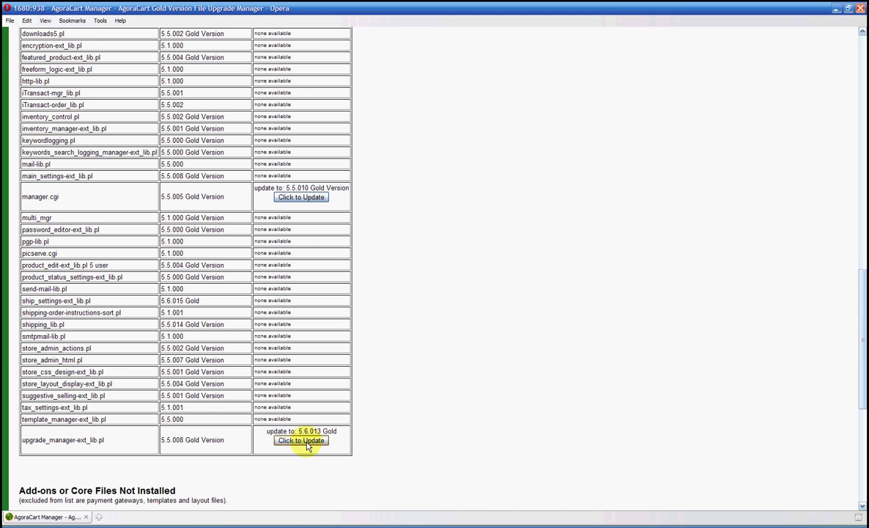
click(302, 440)
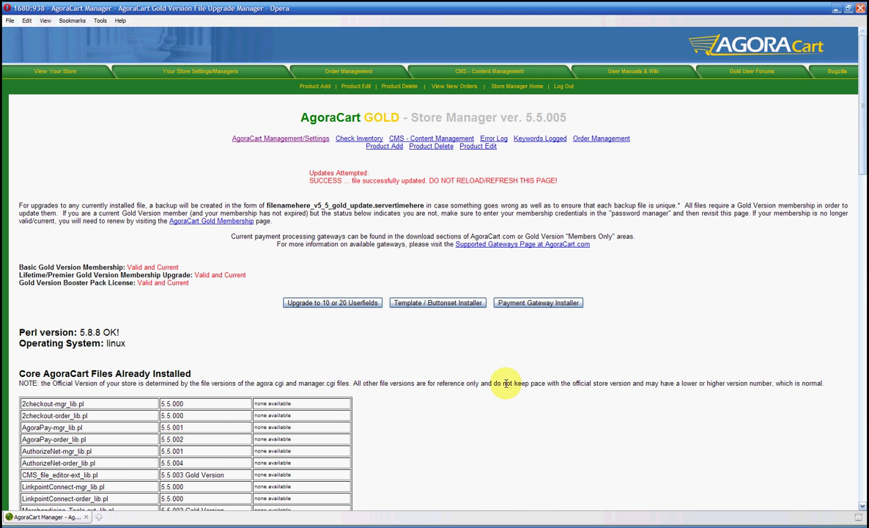
Step: Update manager.cgi to version 5.5.010 Gold
scroll(504, 386, down, 10)
scroll(505, 388, down, 10)
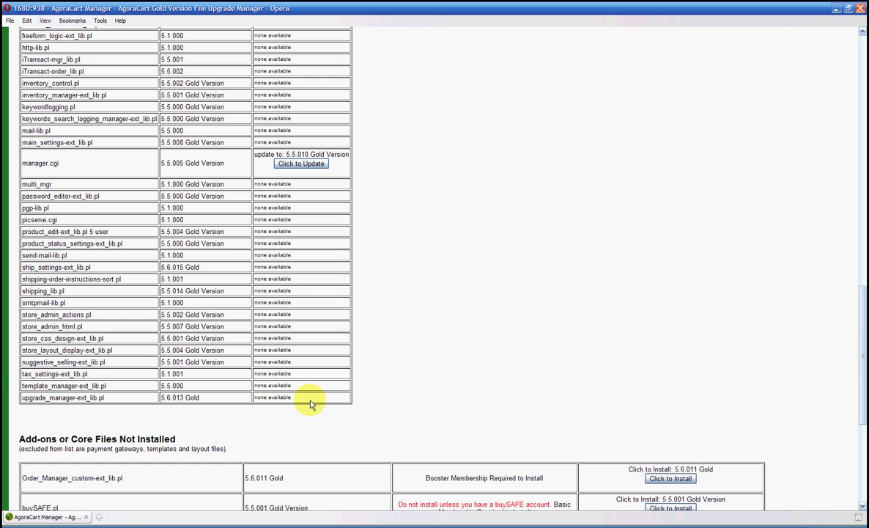
click(314, 167)
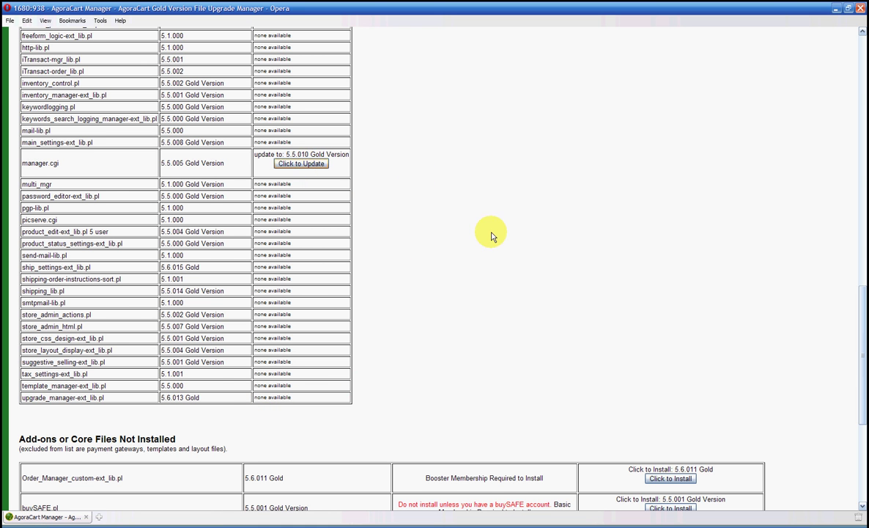
Step: Install the update_v5_to_Goldv6-ext_lib.pl upgrader add-on (6.0.000 Gold)
scroll(498, 425, down, 20)
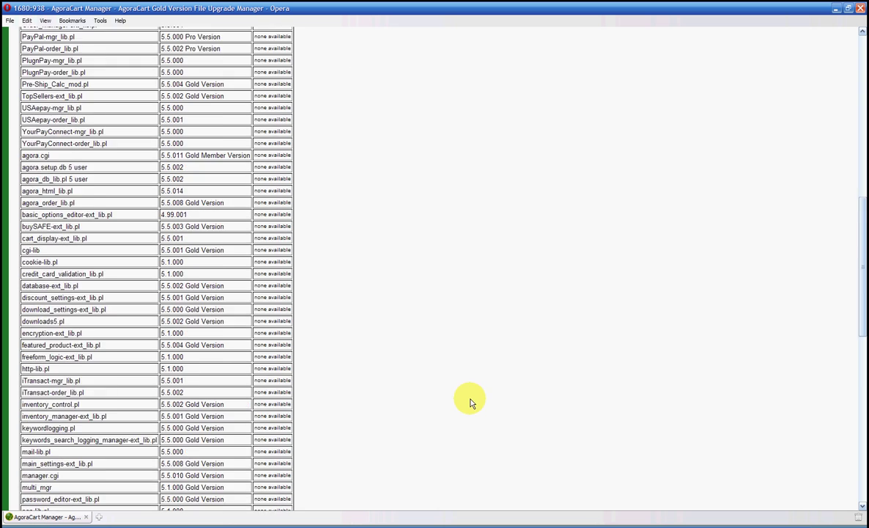
scroll(434, 357, down, 5)
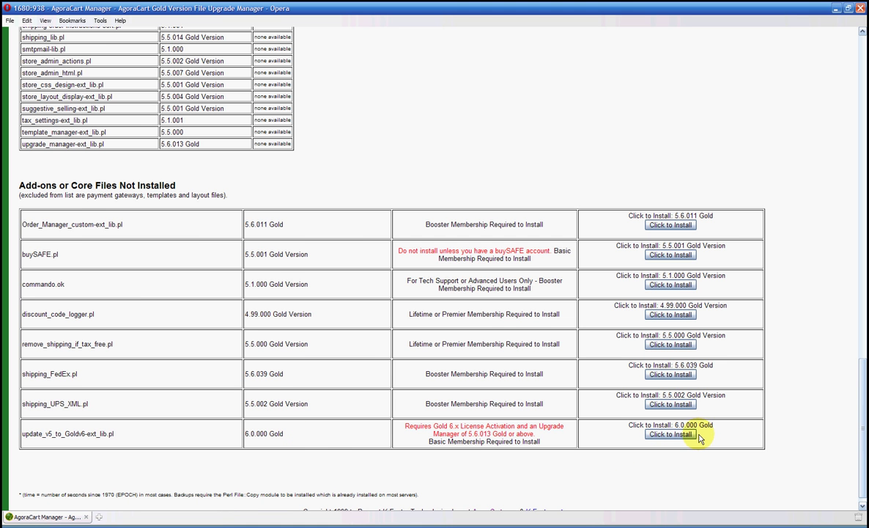
click(689, 435)
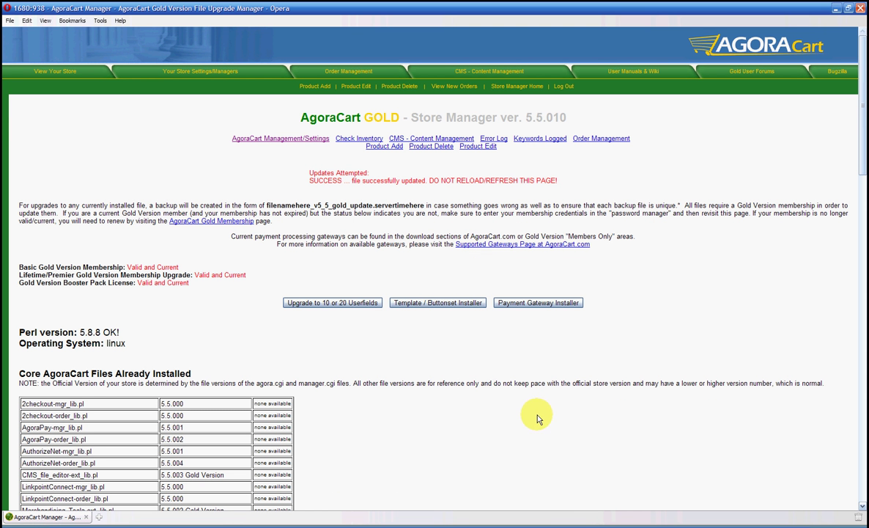
Step: Open the Upgrade Store to v6 Gold page and scroll to the G 6.0.008 Update Now section
click(304, 140)
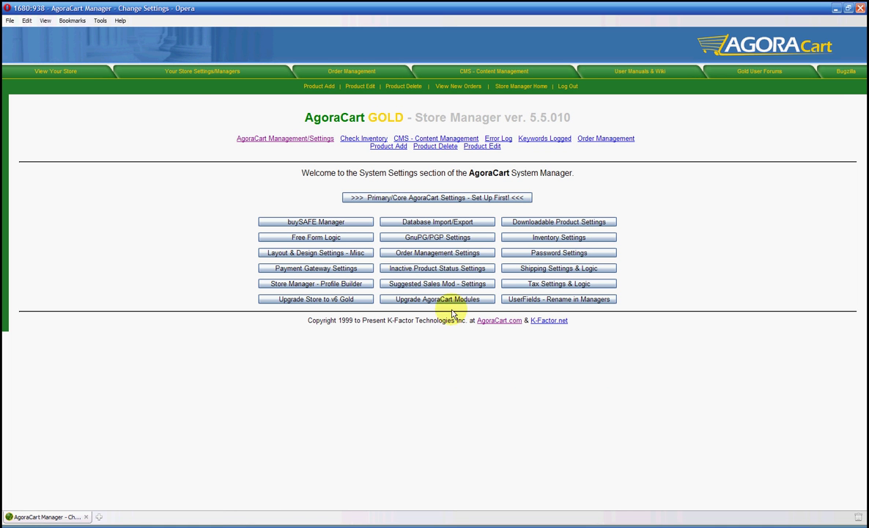
click(348, 302)
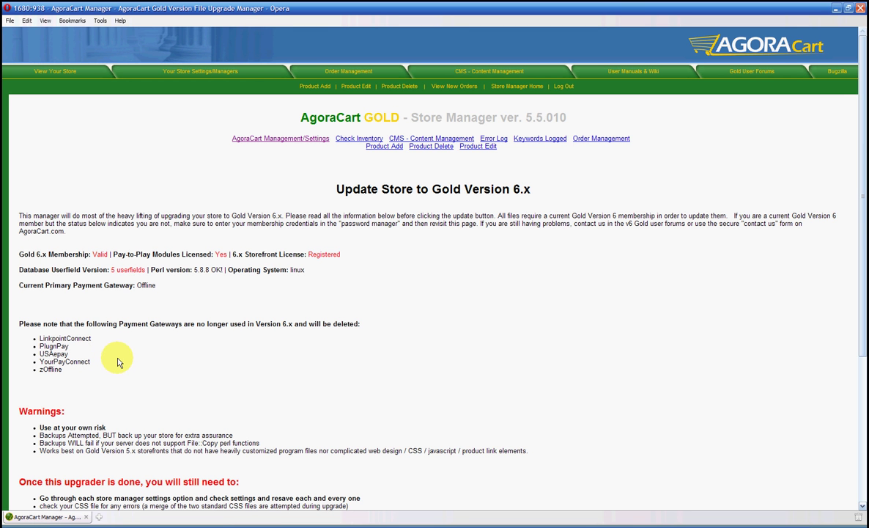
scroll(174, 360, down, 2)
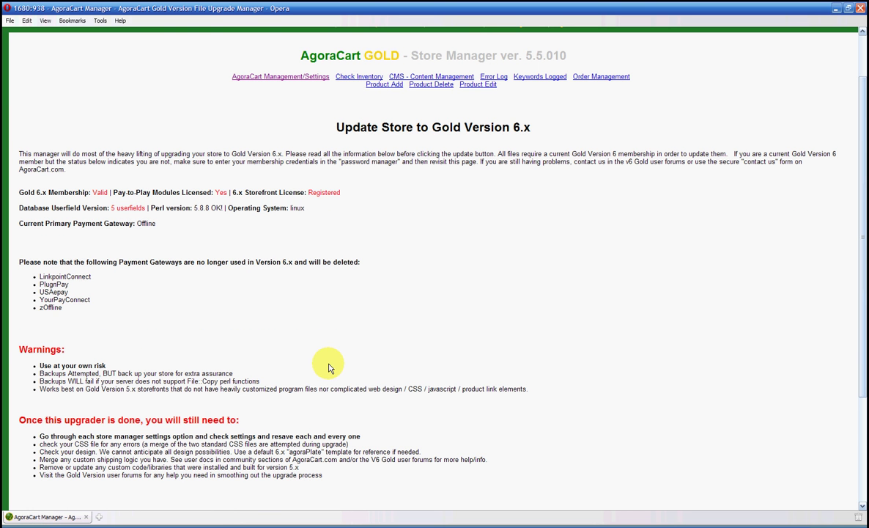
scroll(328, 367, down, 2)
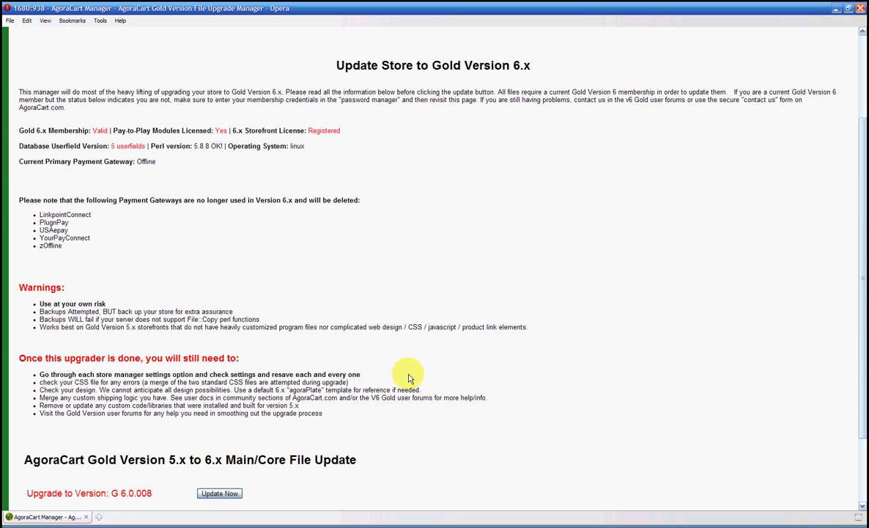
scroll(400, 417, down, 2)
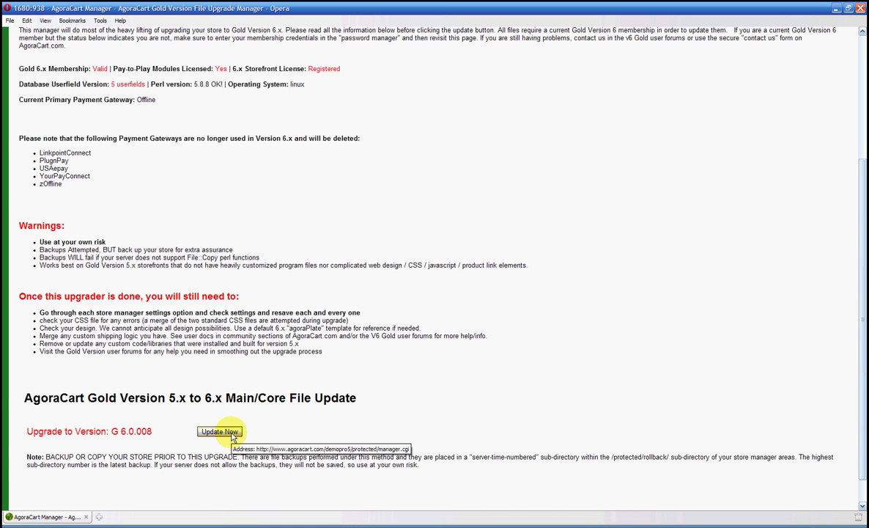
Step: Run the 5.x to Gold 6.x core upgrade, review the log to completion, then return to Store Manager
click(232, 433)
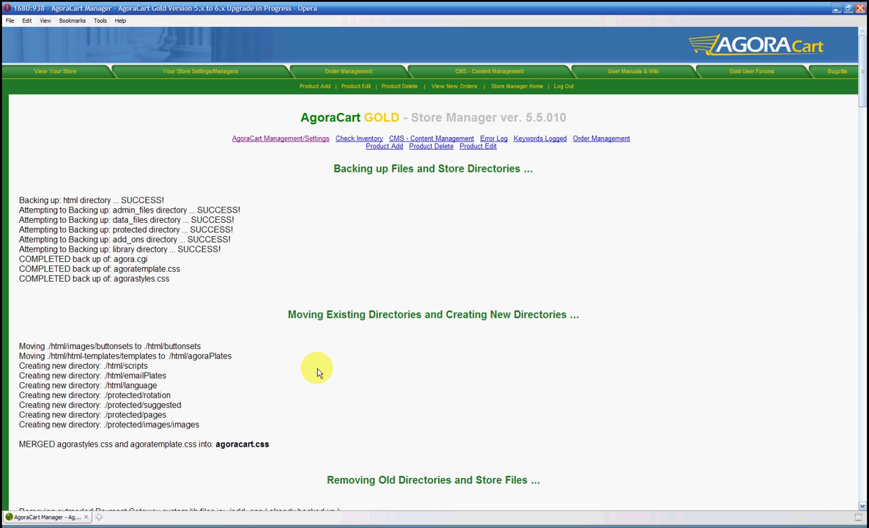
scroll(317, 373, down, 5)
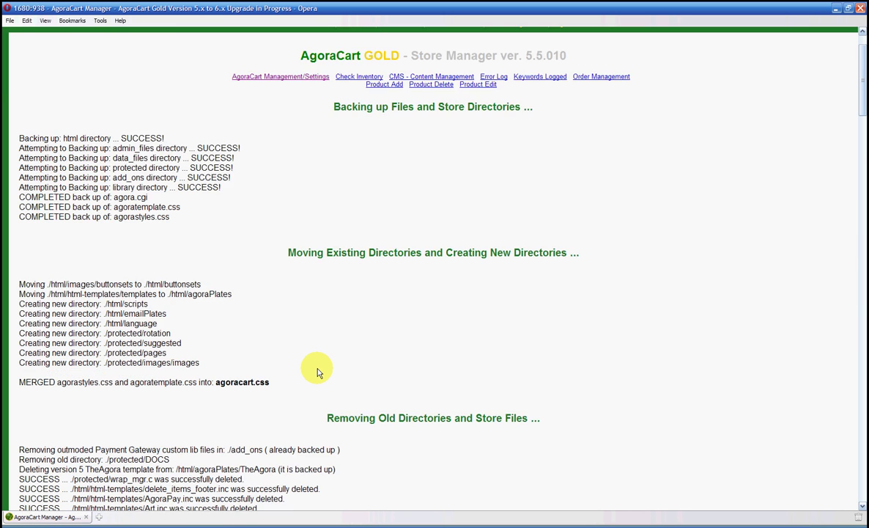
scroll(315, 371, down, 3)
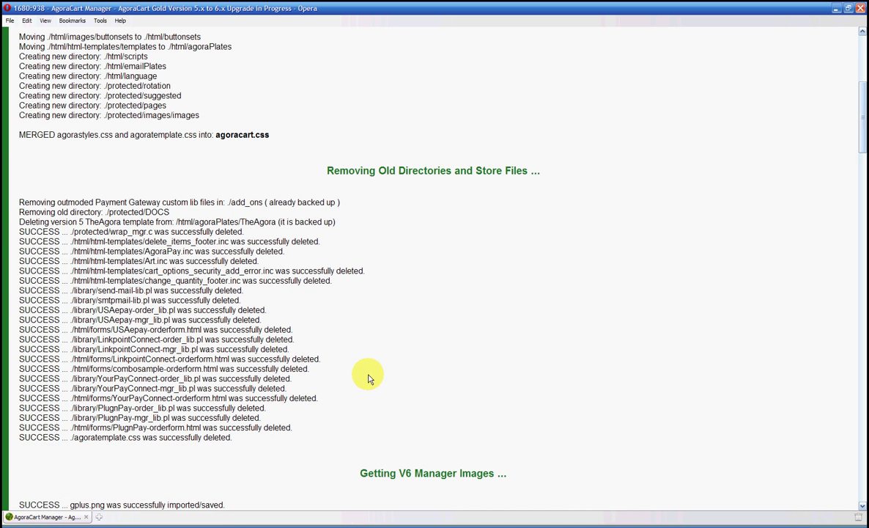
drag(862, 143, 862, 382)
scroll(503, 314, down, 4)
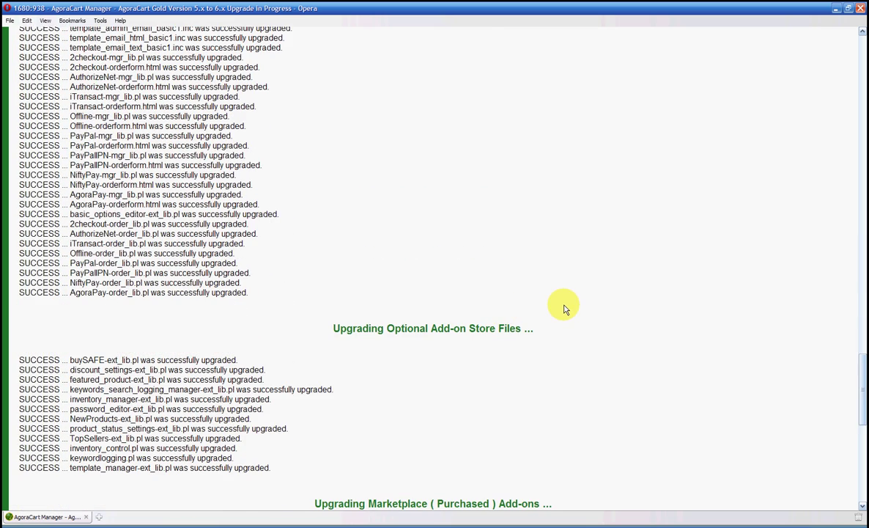
scroll(564, 309, down, 3)
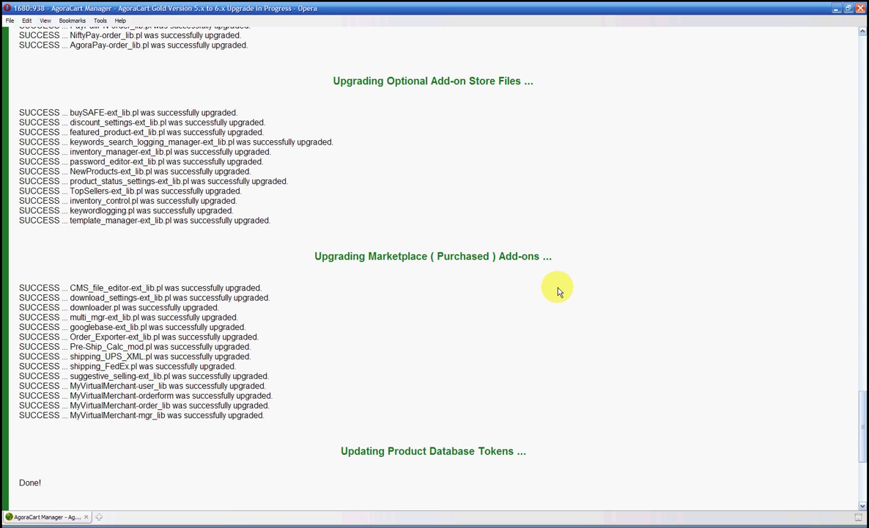
scroll(559, 292, down, 3)
scroll(559, 292, down, 3)
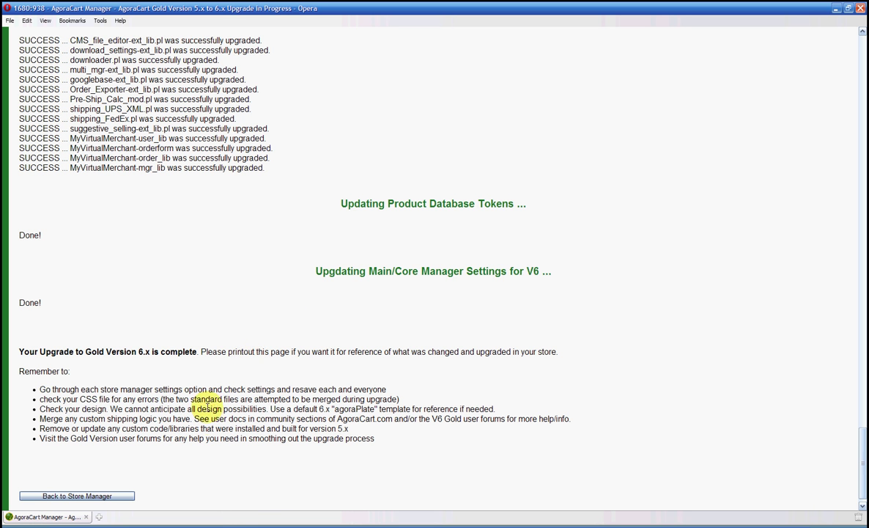
click(105, 499)
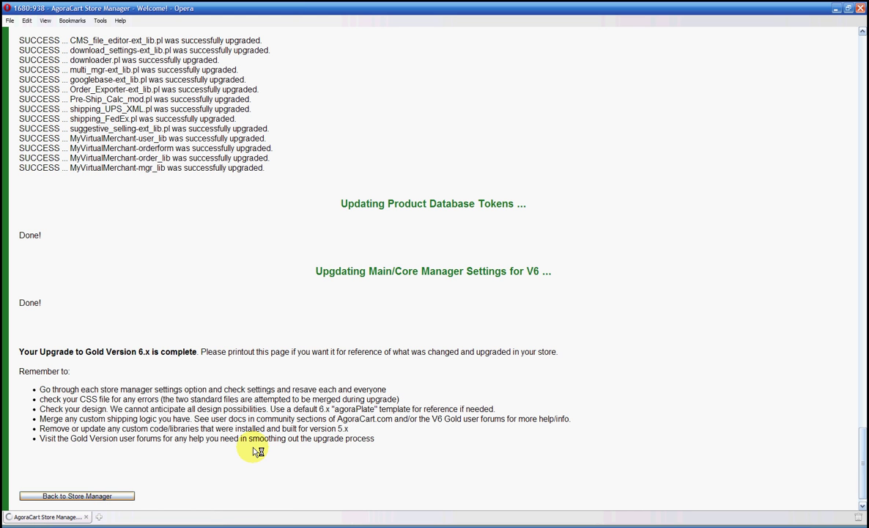